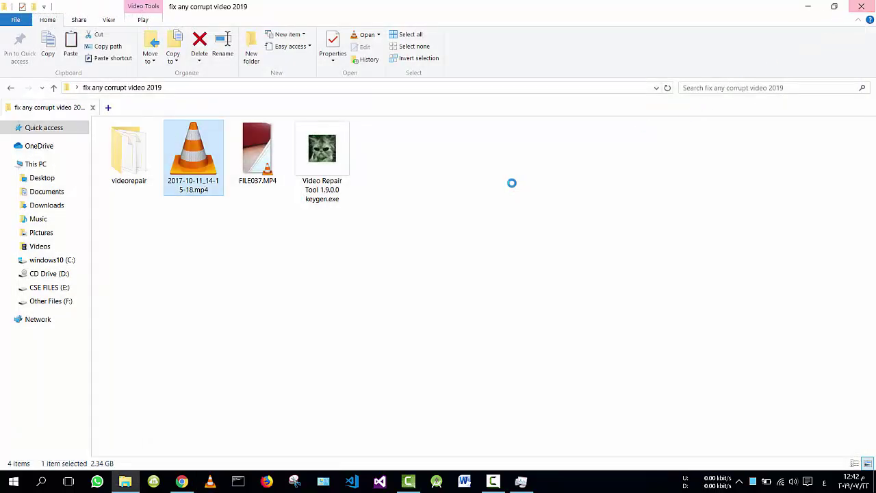
View the file properties of the corrupt video 2017-10-11_14-15-18.mp4 to check its size
{"action": "right_click", "coordinate": [203, 177]}
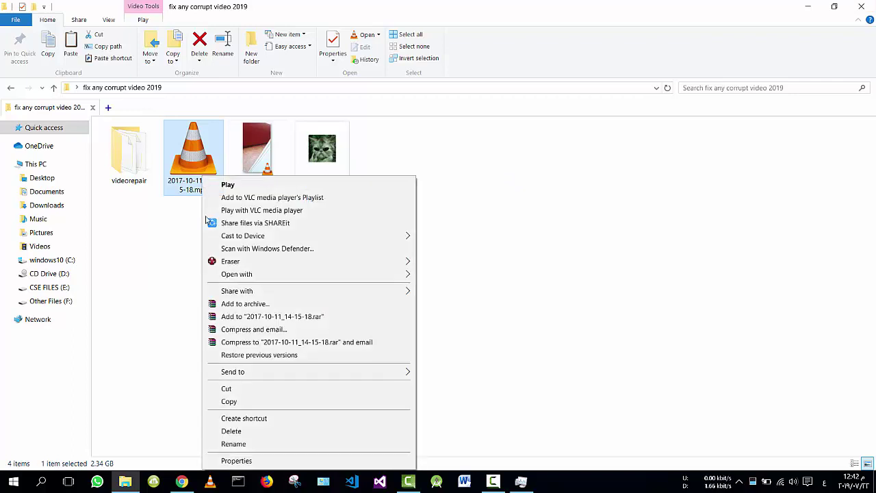
{"action": "left_click", "coordinate": [236, 460]}
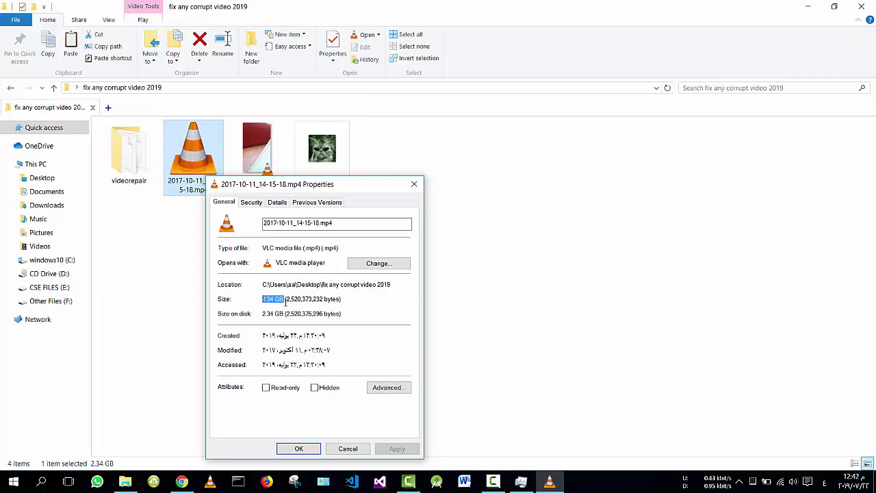
{"action": "left_click", "coordinate": [294, 448]}
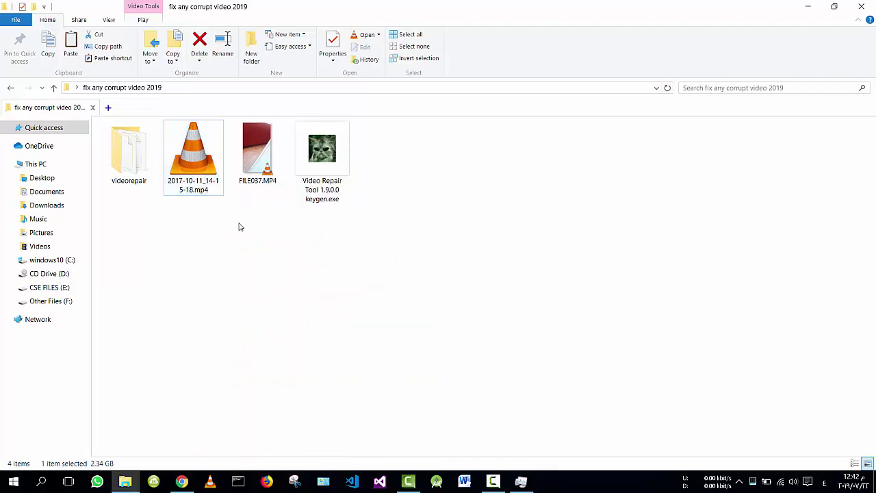
Launch gs.exe from the videorepair folder with the default English language and dismiss its startup notices
{"action": "left_click", "coordinate": [140, 169]}
{"action": "double_click", "coordinate": [141, 169]}
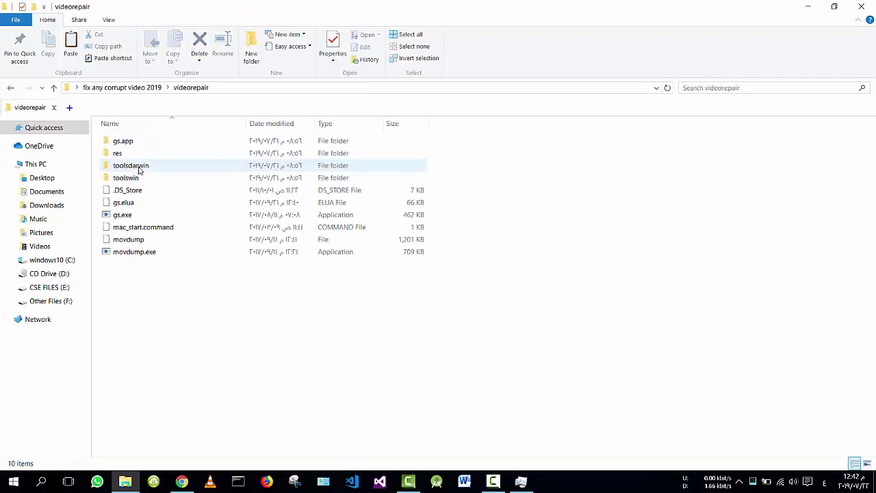
{"action": "double_click", "coordinate": [120, 214]}
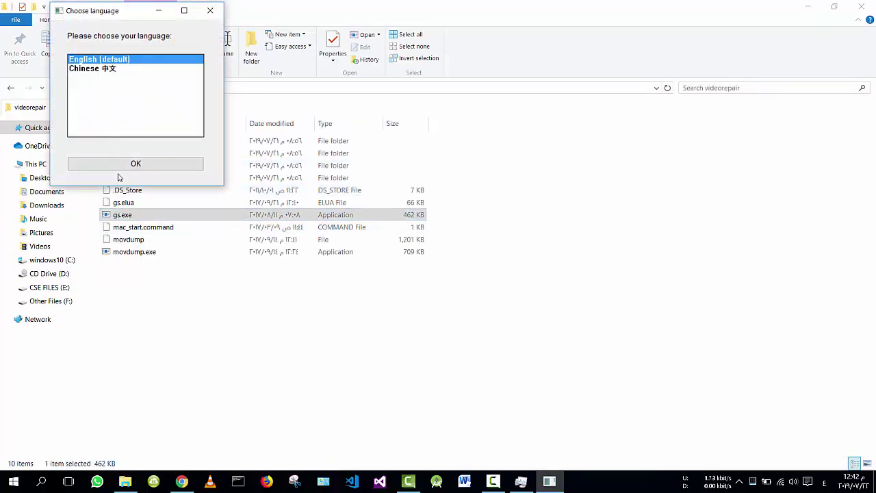
{"action": "left_click", "coordinate": [117, 165]}
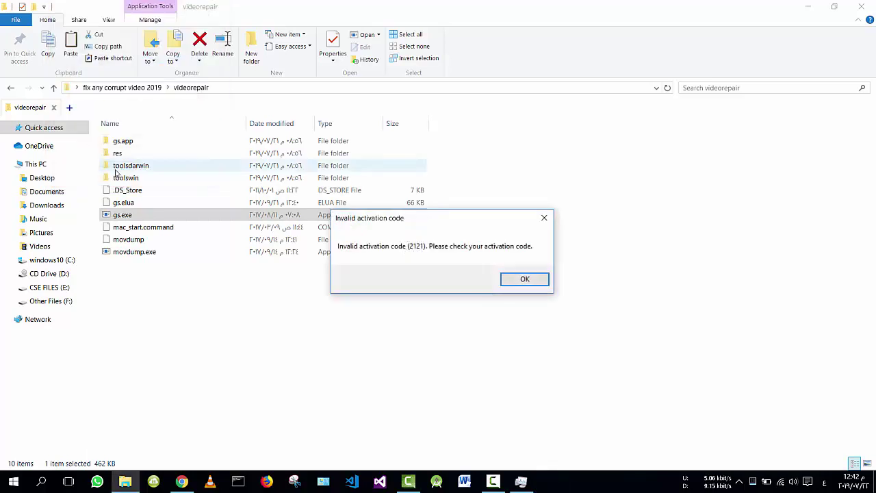
{"action": "left_click", "coordinate": [512, 277]}
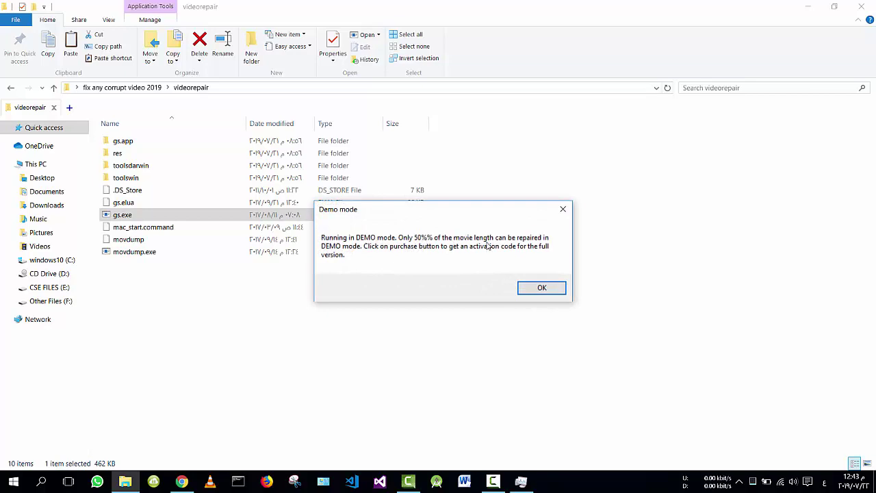
{"action": "left_click", "coordinate": [540, 288]}
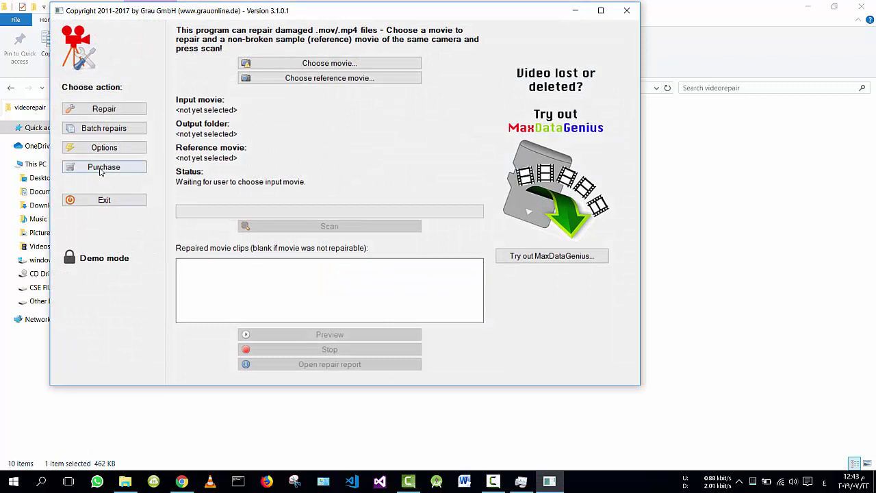
Open the repair program's purchase page and run Video Repair Tool 1.9.0.0 keygen.exe from the parent folder, keeping both windows visible
{"action": "left_click", "coordinate": [101, 168]}
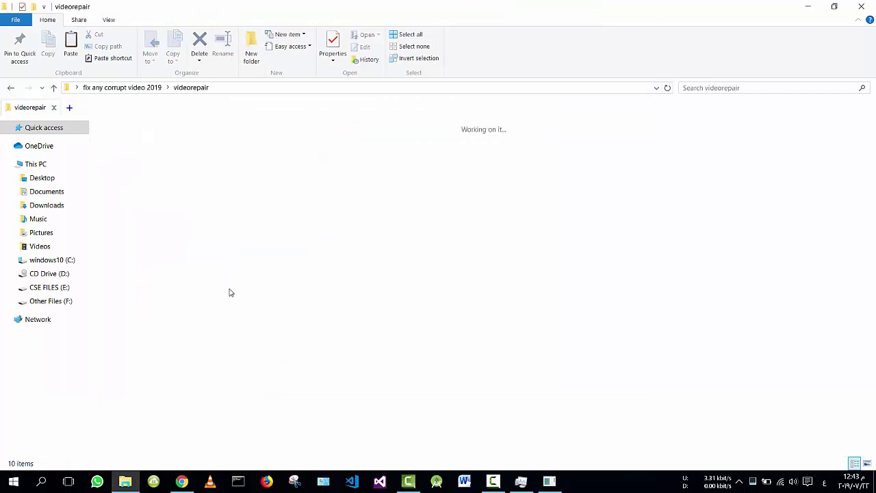
{"action": "key", "text": "alt+Up"}
{"action": "double_click", "coordinate": [344, 133]}
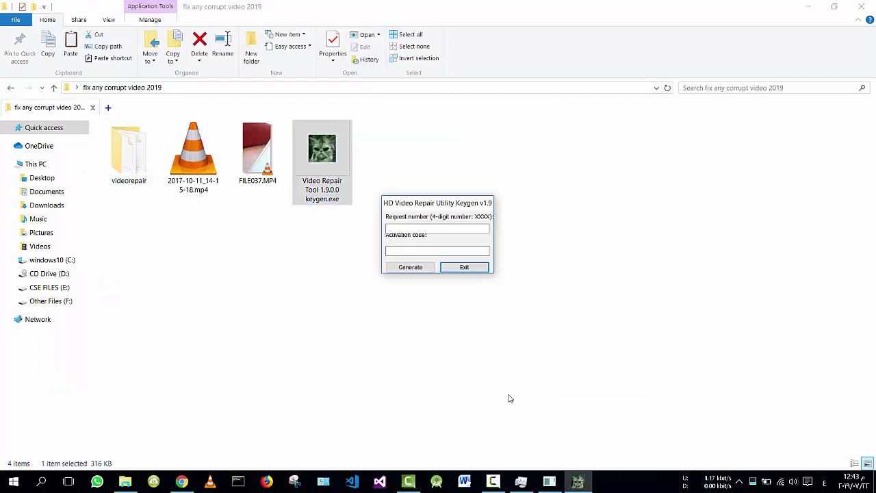
{"action": "left_click", "coordinate": [550, 481]}
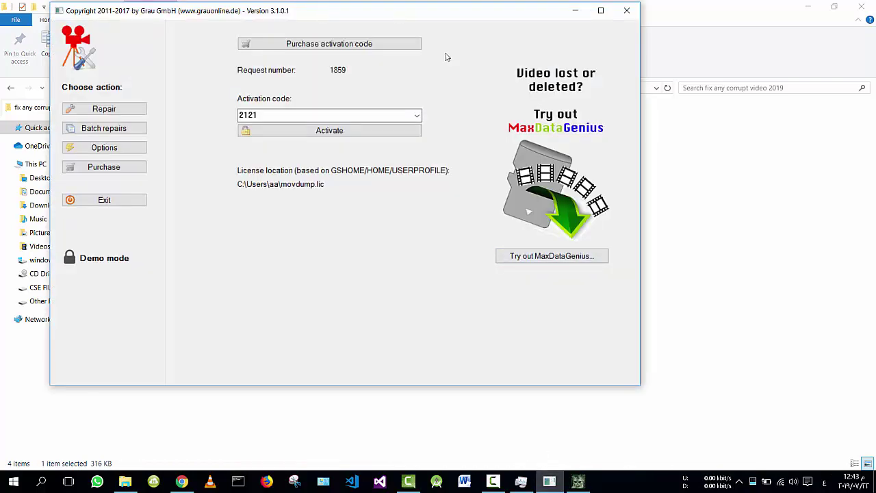
{"action": "left_click_drag", "start_coordinate": [369, 13], "coordinate": [489, 296]}
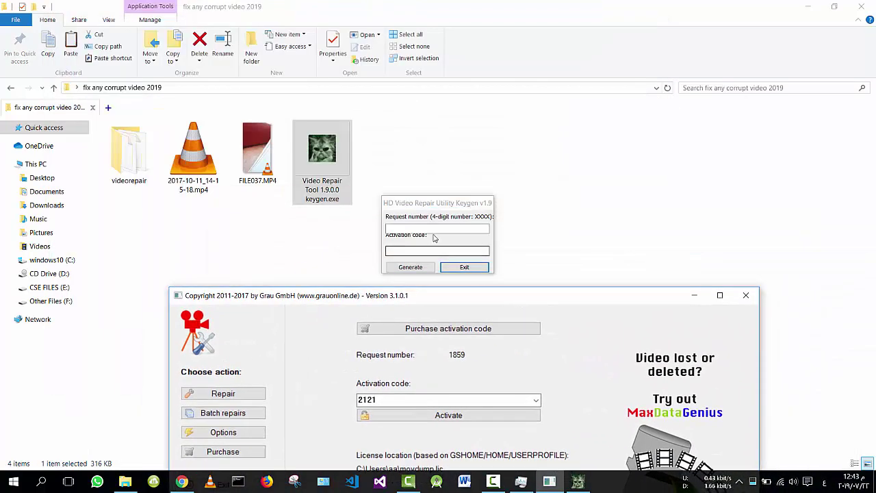
Enter the displayed request number in the keygen, then generate and copy the activation code
{"action": "left_click", "coordinate": [429, 229]}
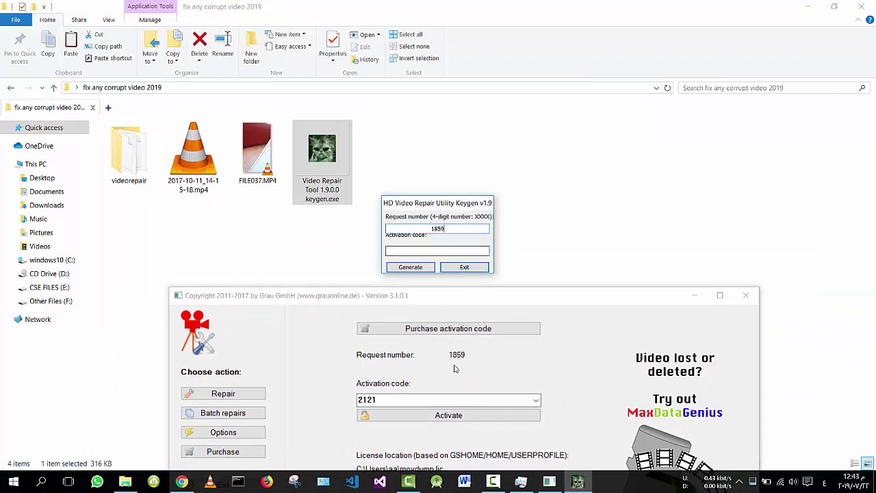
{"action": "left_click", "coordinate": [411, 267]}
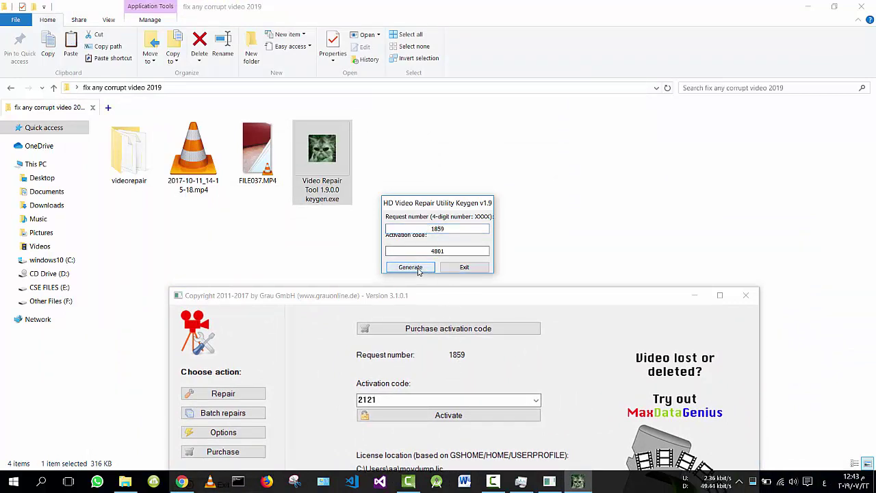
{"action": "double_click", "coordinate": [438, 251]}
{"action": "right_click", "coordinate": [437, 251]}
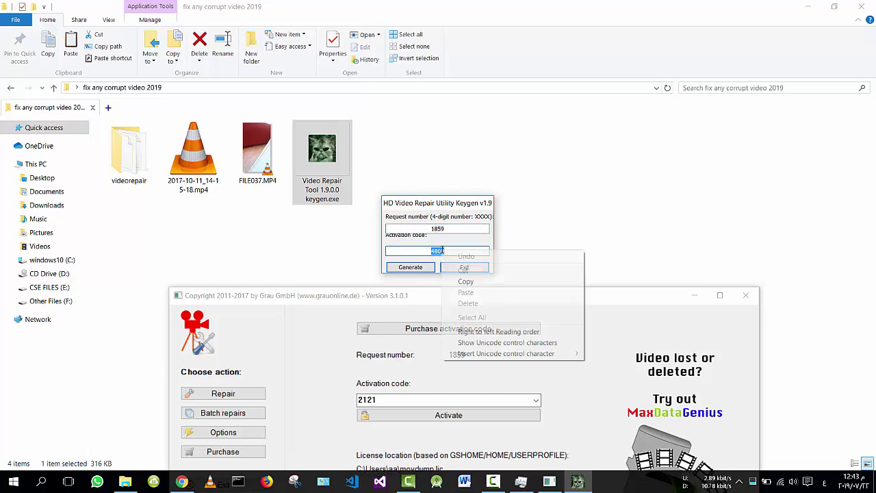
{"action": "left_click", "coordinate": [463, 282]}
Replace the existing activation code in the repair program with the copied code and activate full mode
{"action": "double_click", "coordinate": [383, 399]}
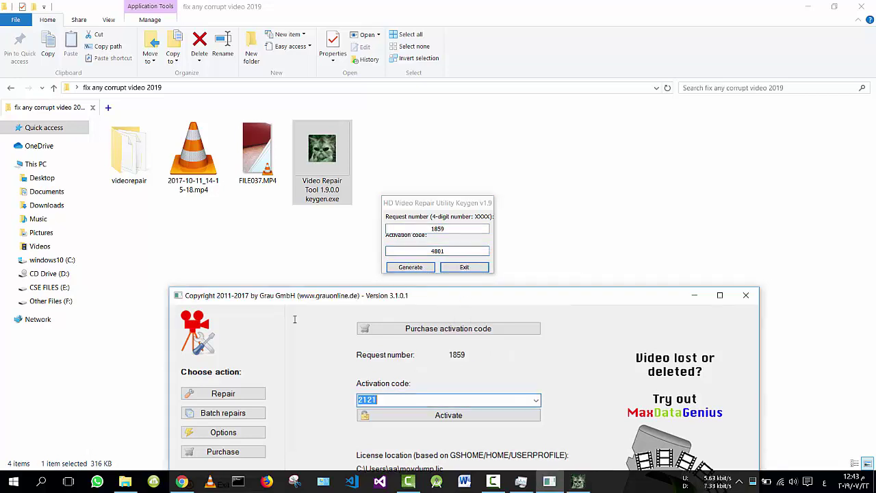
{"action": "right_click", "coordinate": [383, 399]}
{"action": "left_click", "coordinate": [396, 290]}
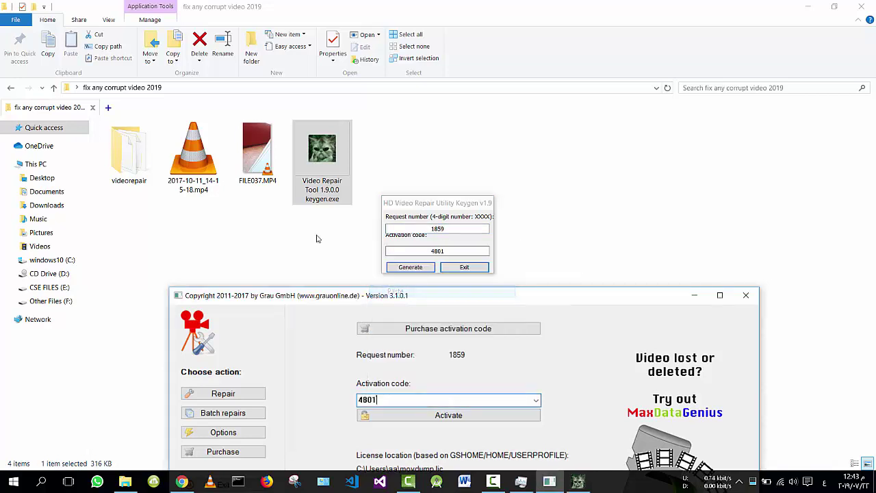
{"action": "left_click_drag", "start_coordinate": [395, 296], "coordinate": [364, 27]}
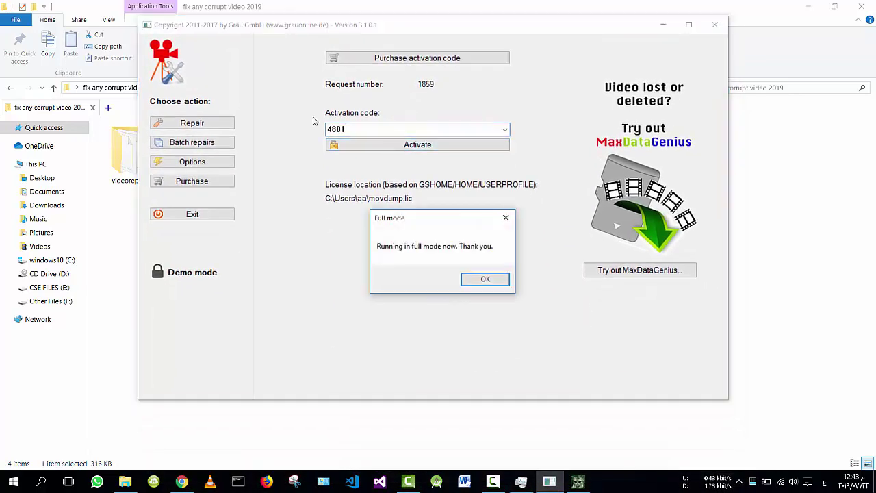
{"action": "left_click", "coordinate": [485, 277]}
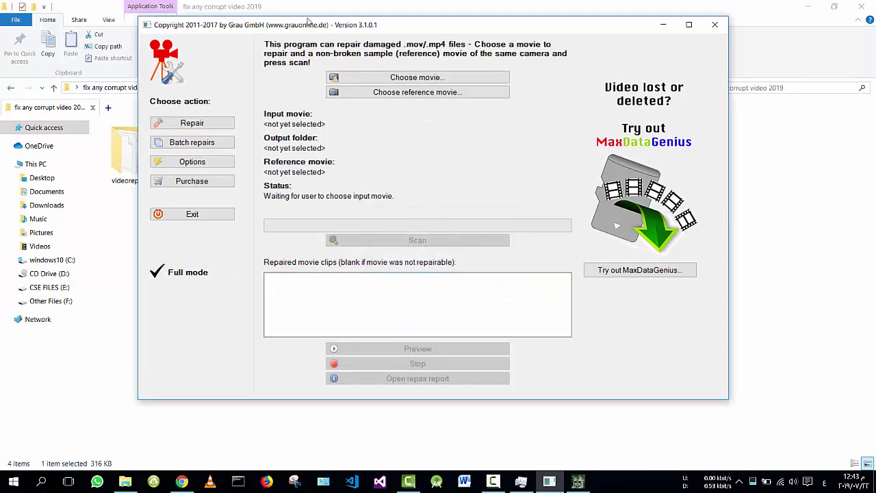
Choose 2017-10-11_14-15-18.mp4 as the broken movie and FILE037.MP4 as the non-broken reference movie
{"action": "left_click_drag", "start_coordinate": [307, 21], "coordinate": [375, 96]}
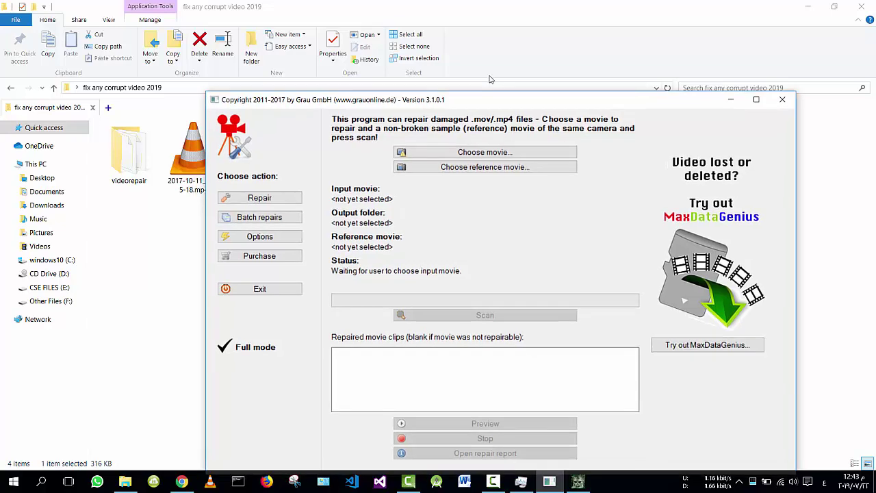
{"action": "left_click", "coordinate": [481, 152]}
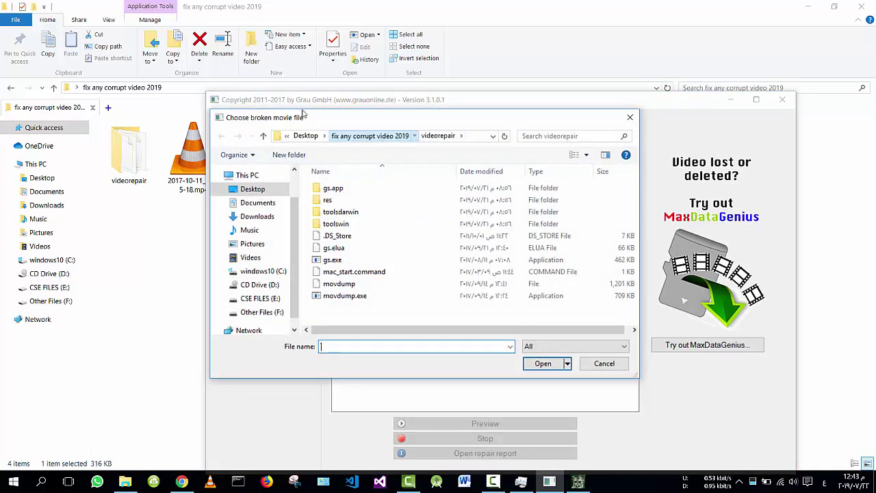
{"action": "left_click", "coordinate": [370, 136]}
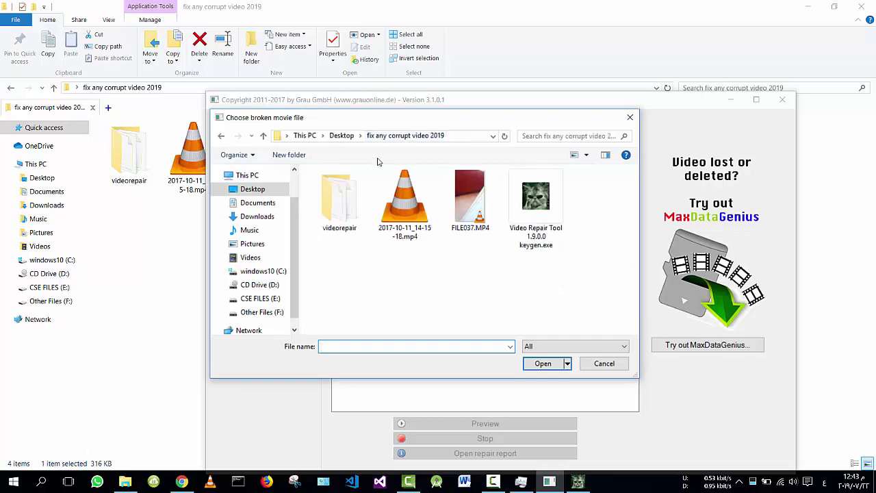
{"action": "double_click", "coordinate": [404, 216]}
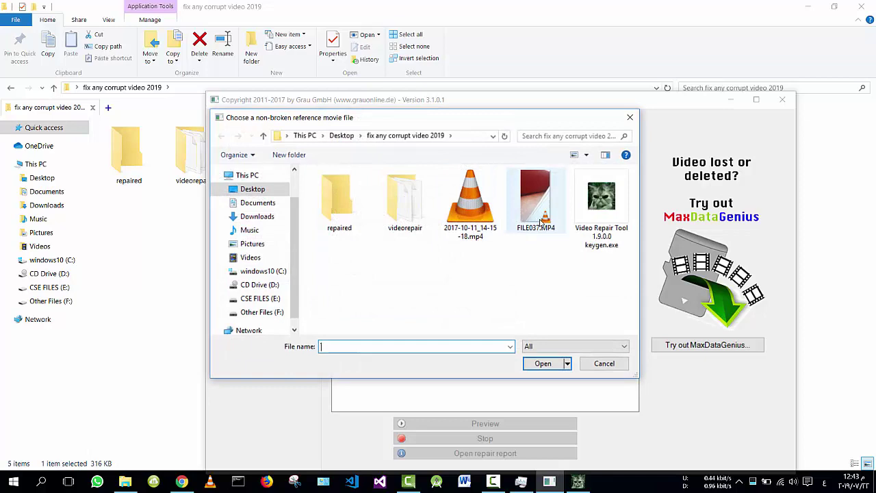
{"action": "double_click", "coordinate": [537, 206]}
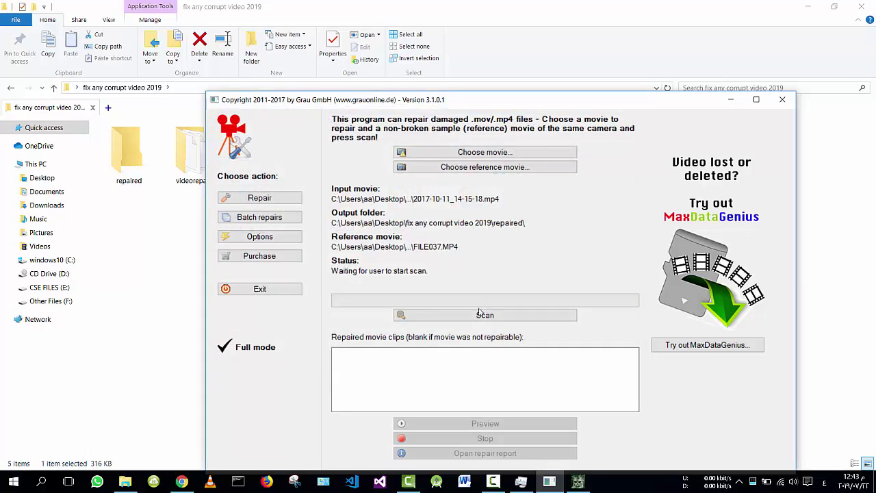
Scan the broken movie to repair it, and close the repair program once the scan finishes
{"action": "left_click", "coordinate": [479, 312]}
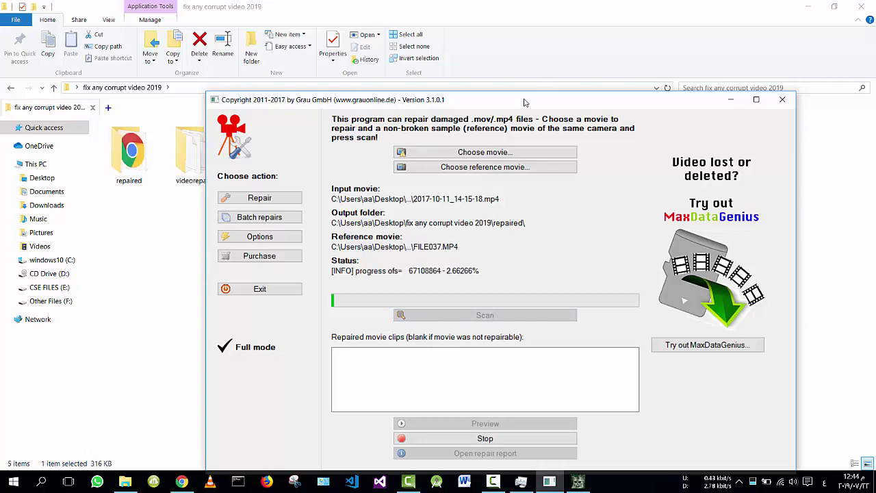
{"action": "left_click_drag", "start_coordinate": [430, 98], "coordinate": [371, 25]}
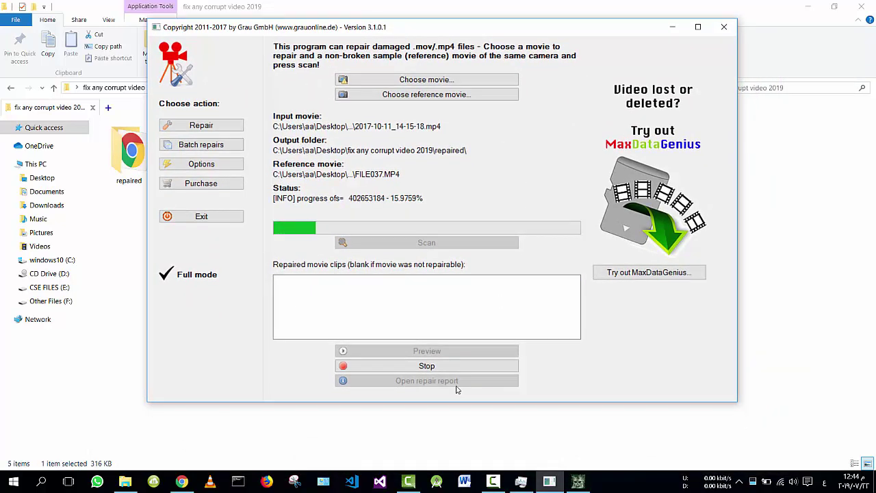
{"action": "left_click", "coordinate": [577, 481]}
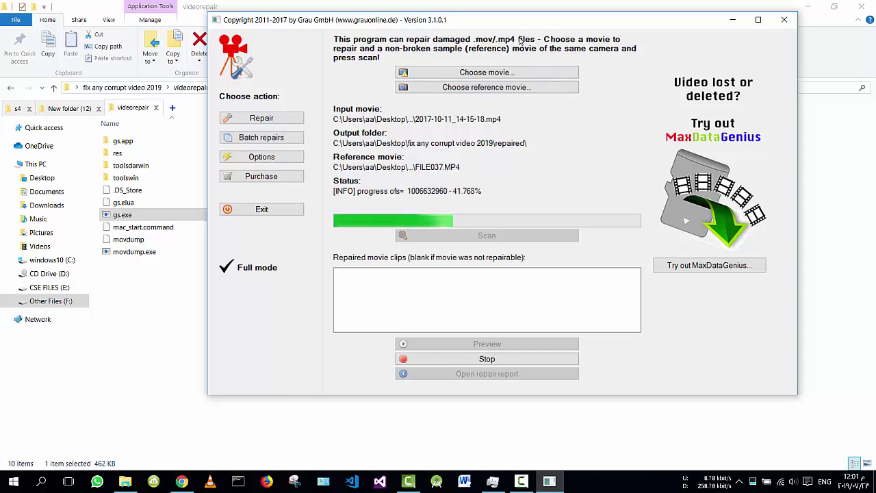
{"action": "left_click_drag", "start_coordinate": [501, 24], "coordinate": [457, 36]}
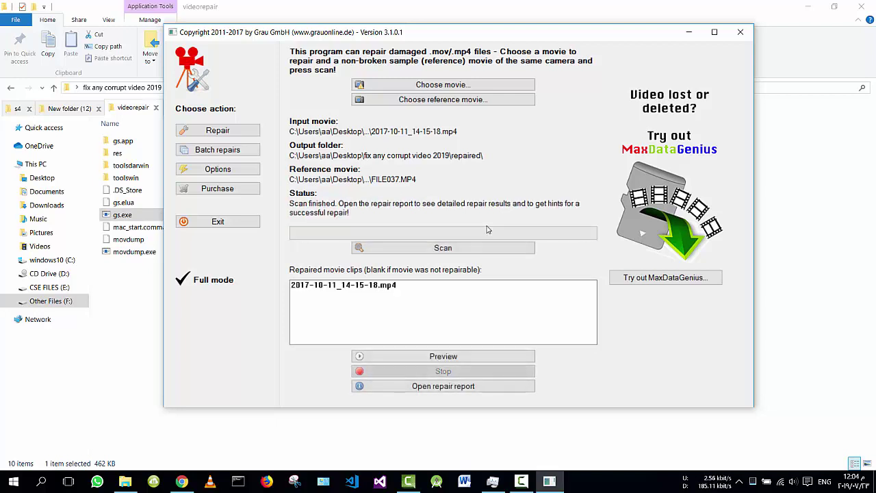
{"action": "left_click", "coordinate": [347, 291]}
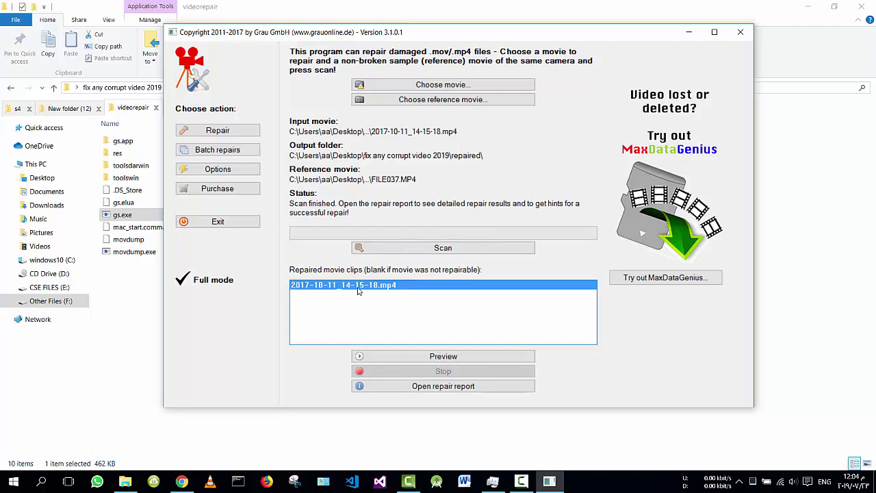
{"action": "left_click", "coordinate": [739, 32]}
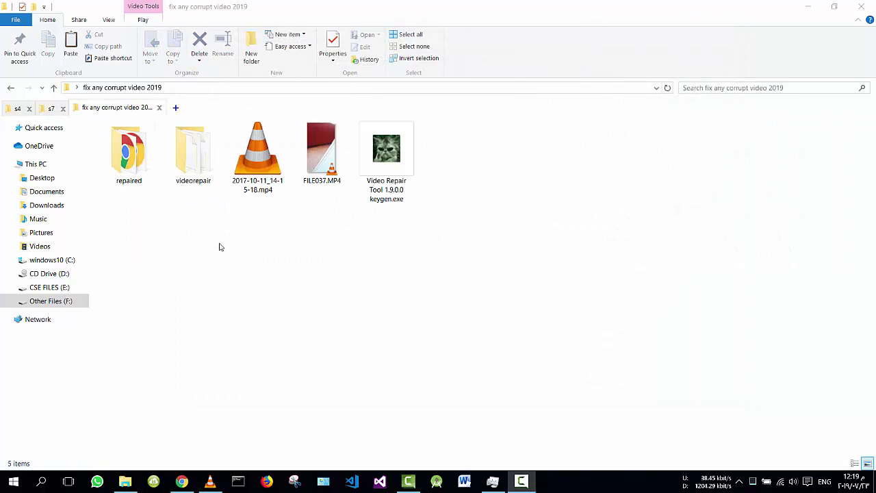
Play 2017-10-11_14-15-18.mp4 from the repaired folder in VLC, jump to about 09:30 and pause it
{"action": "left_click", "coordinate": [137, 171]}
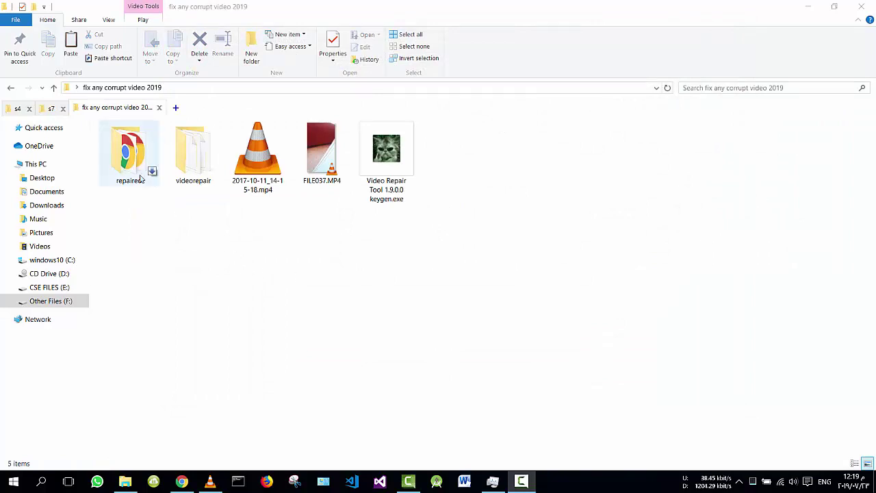
{"action": "double_click", "coordinate": [138, 175]}
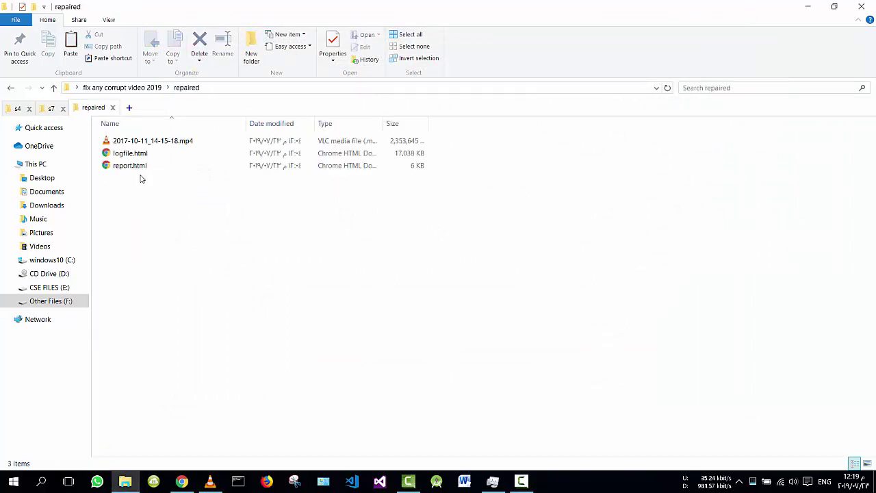
{"action": "left_click", "coordinate": [171, 143]}
{"action": "right_click", "coordinate": [171, 143]}
{"action": "left_click", "coordinate": [190, 148]}
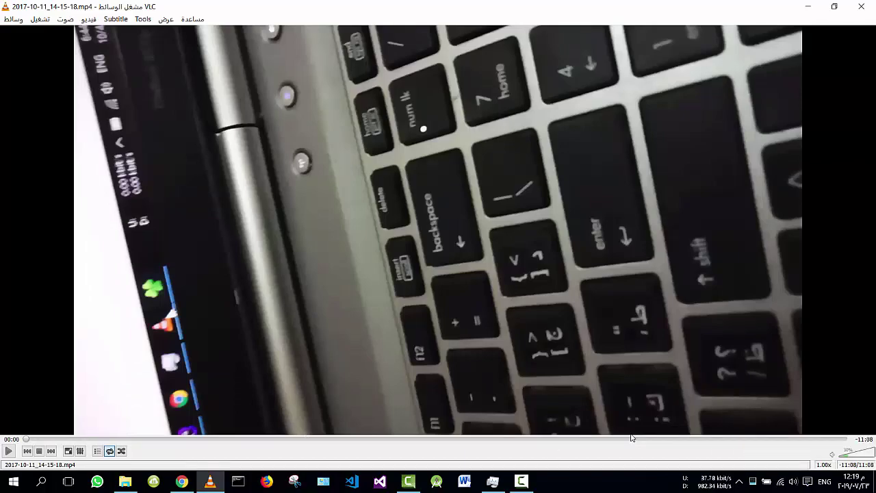
{"action": "left_click", "coordinate": [728, 442]}
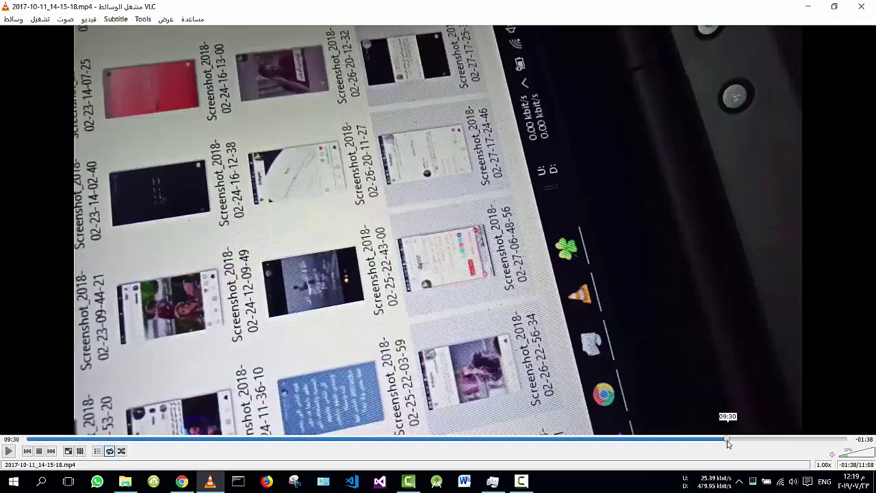
{"action": "key", "text": "space"}
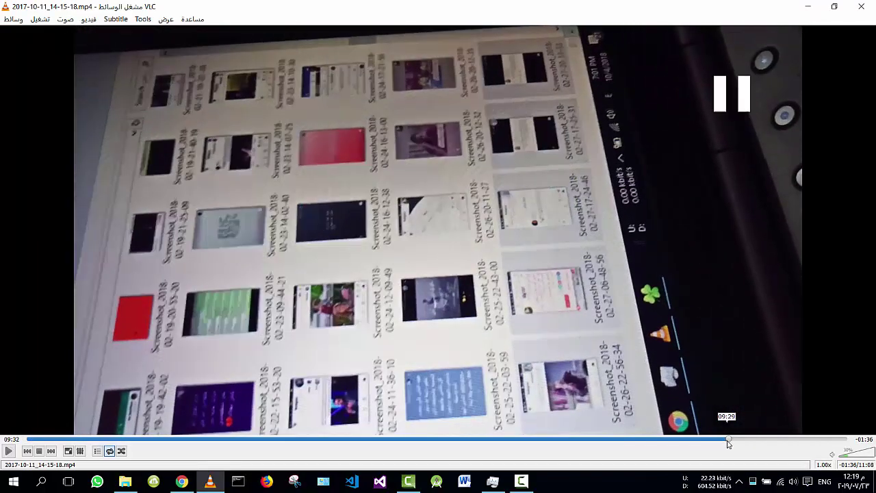
Resume playback of the repaired video and check several points between about 09:23 and 09:40
{"action": "key", "text": "space"}
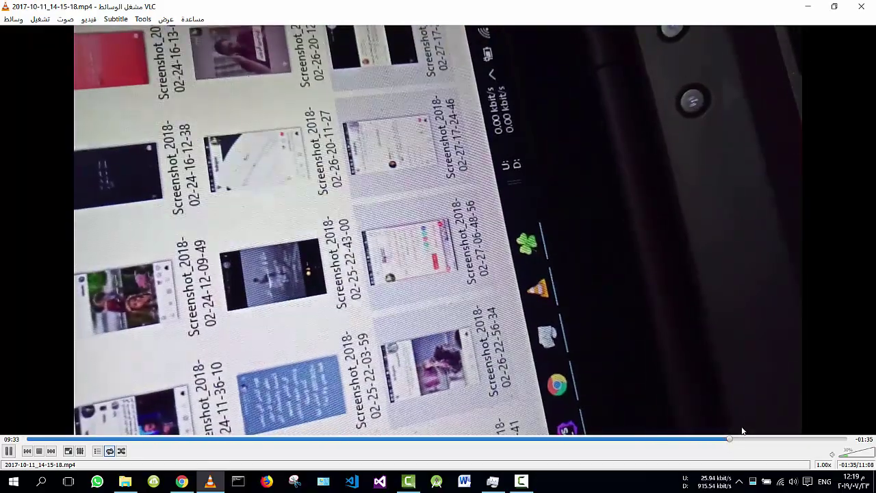
{"action": "left_click", "coordinate": [734, 440]}
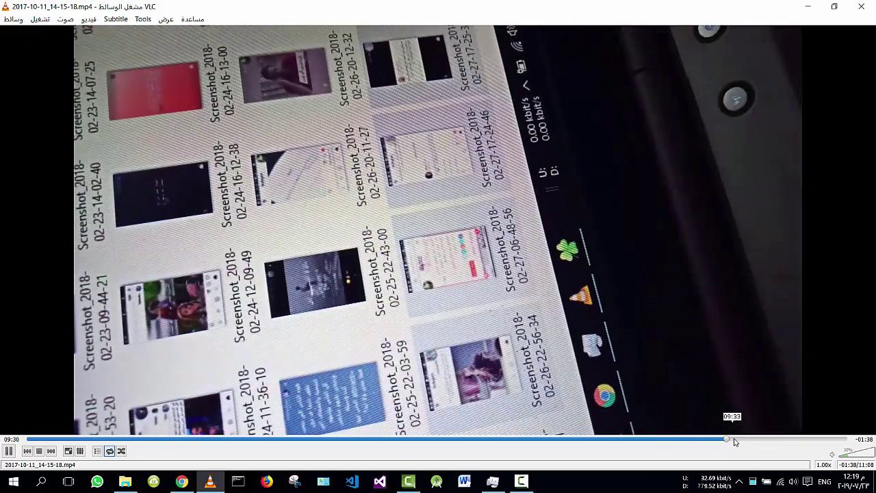
{"action": "left_click", "coordinate": [741, 440]}
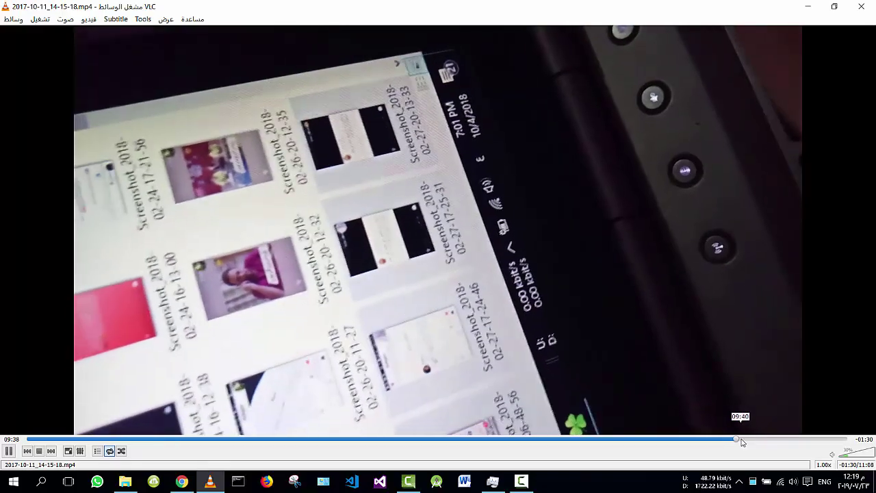
{"action": "left_click", "coordinate": [744, 440]}
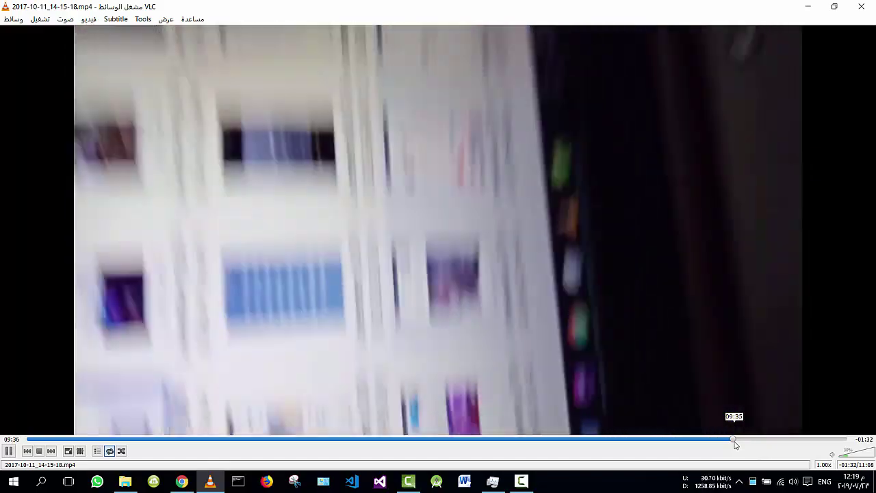
{"action": "left_click", "coordinate": [720, 440]}
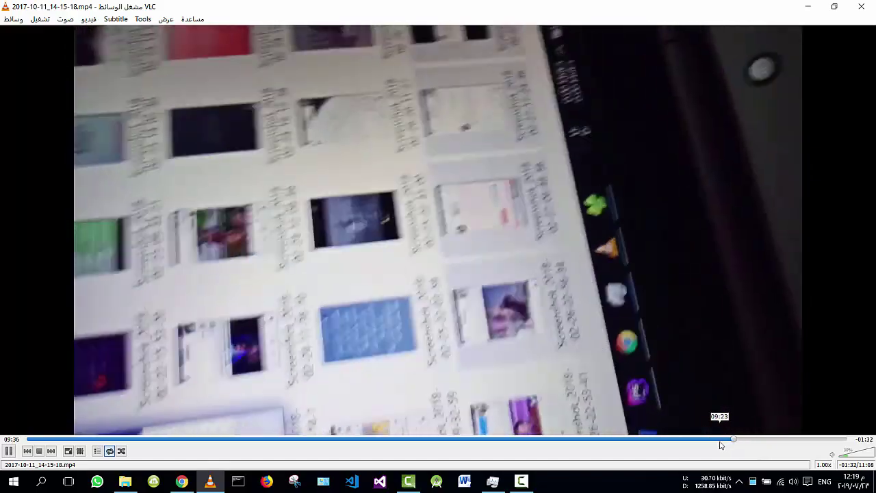
Close the video player and go up from the repaired folder to the fix any corrupt video 2019 folder
{"action": "key", "text": "alt+F4"}
{"action": "key", "text": "alt+Up"}
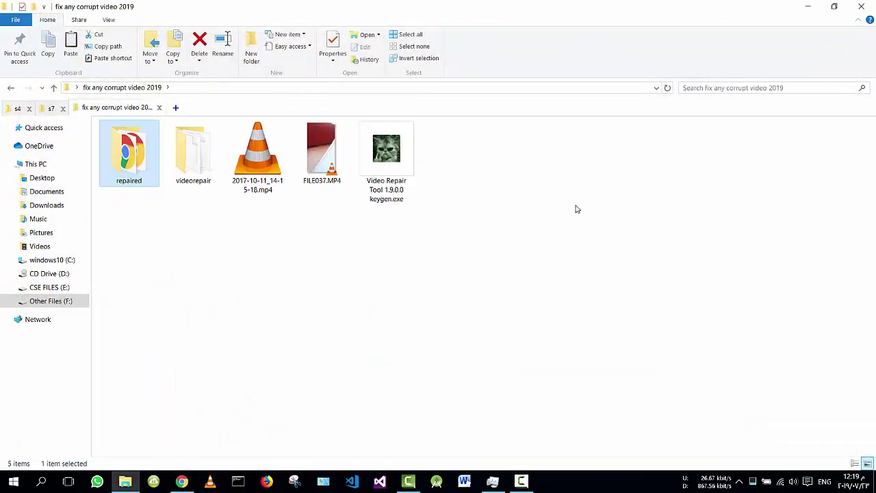